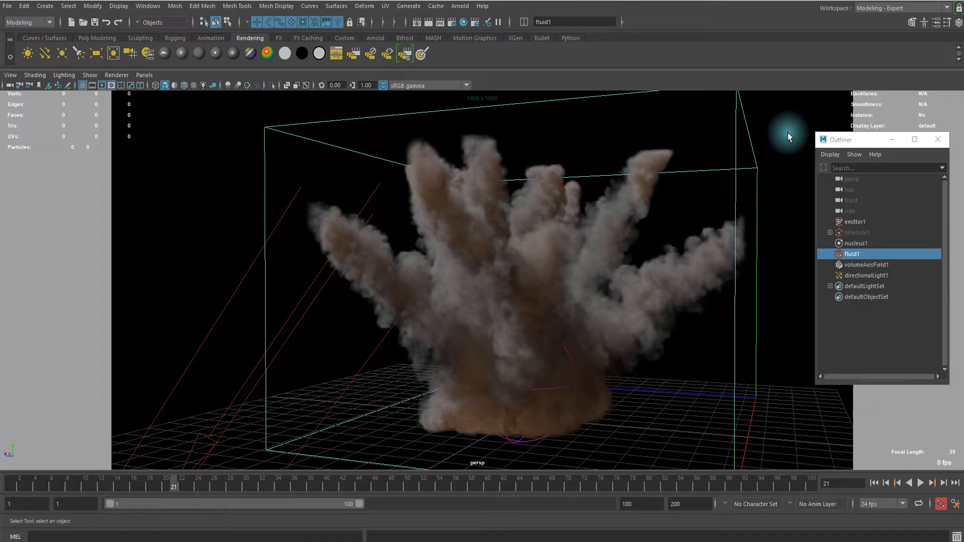
Switch to the FX menu set and keep the nCache commands open as a floating window beside the viewport.
{"action": "left_click", "coordinate": [27, 21]}
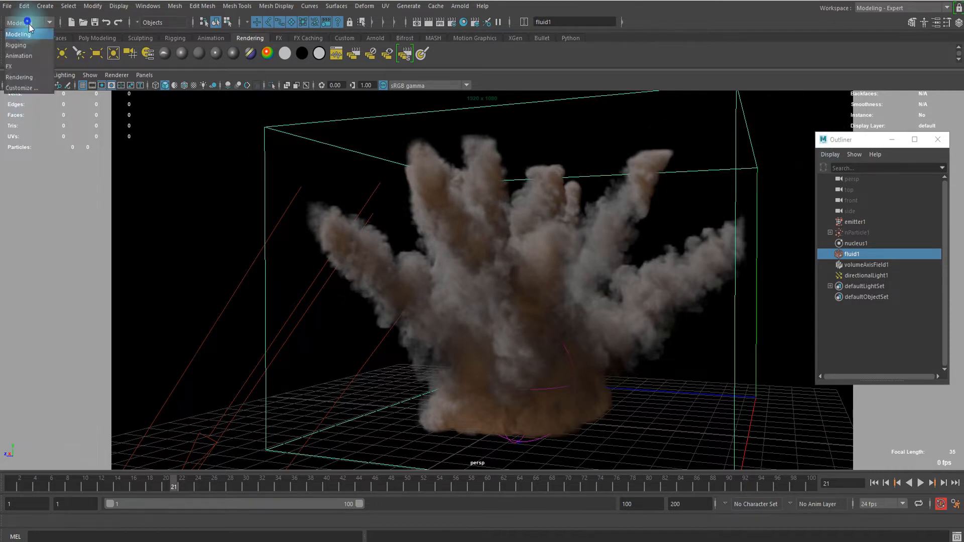
{"action": "left_click", "coordinate": [24, 67]}
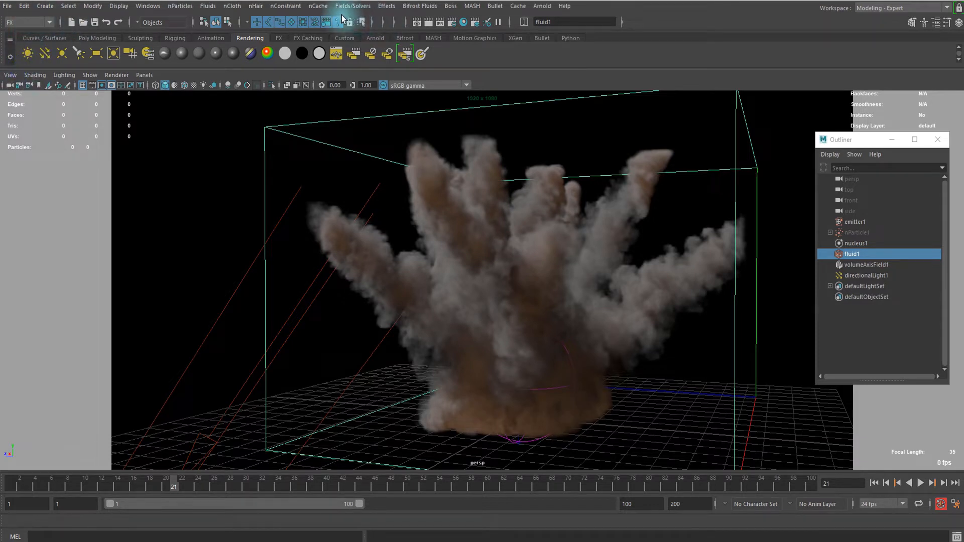
{"action": "left_click", "coordinate": [317, 6]}
{"action": "left_click", "coordinate": [318, 13]}
{"action": "left_click_drag", "start_coordinate": [353, 20], "coordinate": [120, 104]}
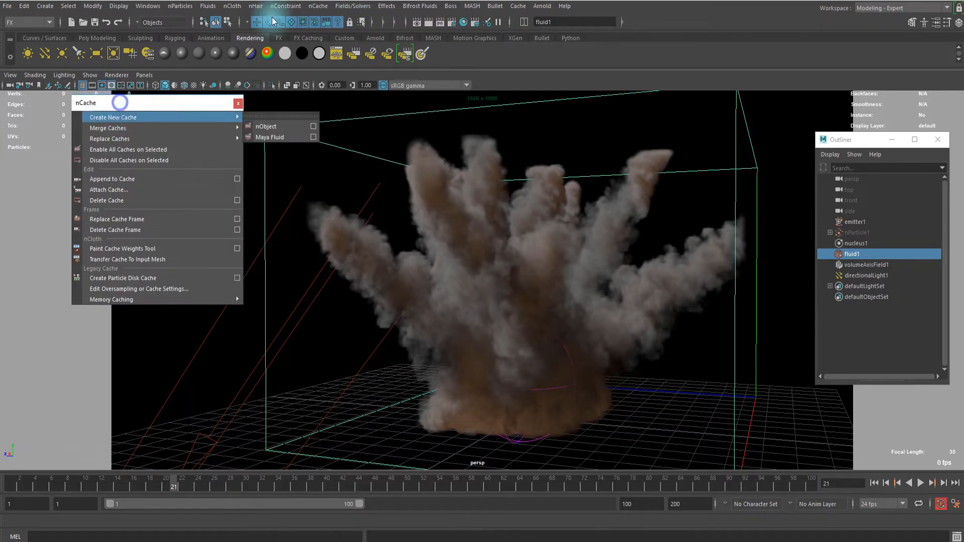
{"action": "left_click_drag", "start_coordinate": [146, 103], "coordinate": [141, 61]}
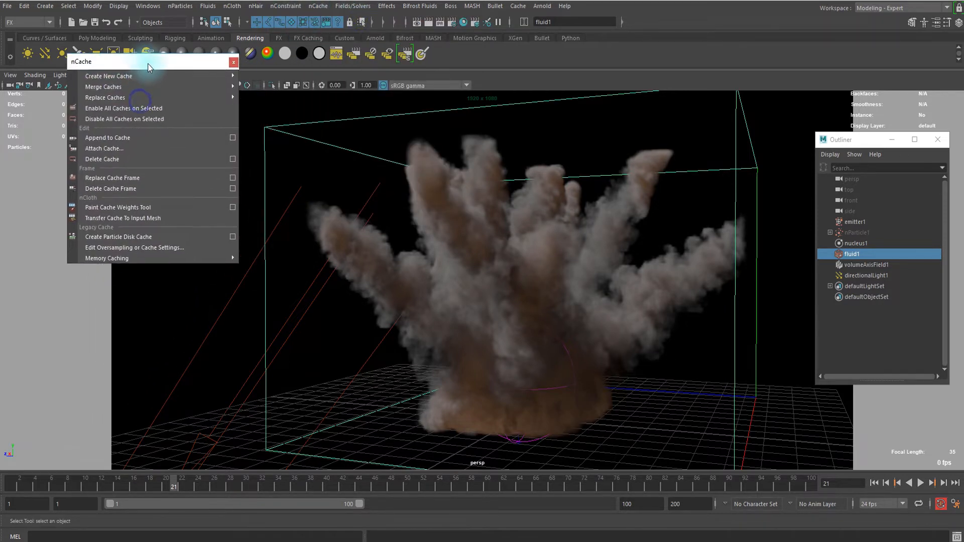
Open the Attribute Editor for fluid1, move it clear of the explosion, and examine the container's Base Resolution against the simulation.
{"action": "left_click", "coordinate": [935, 22]}
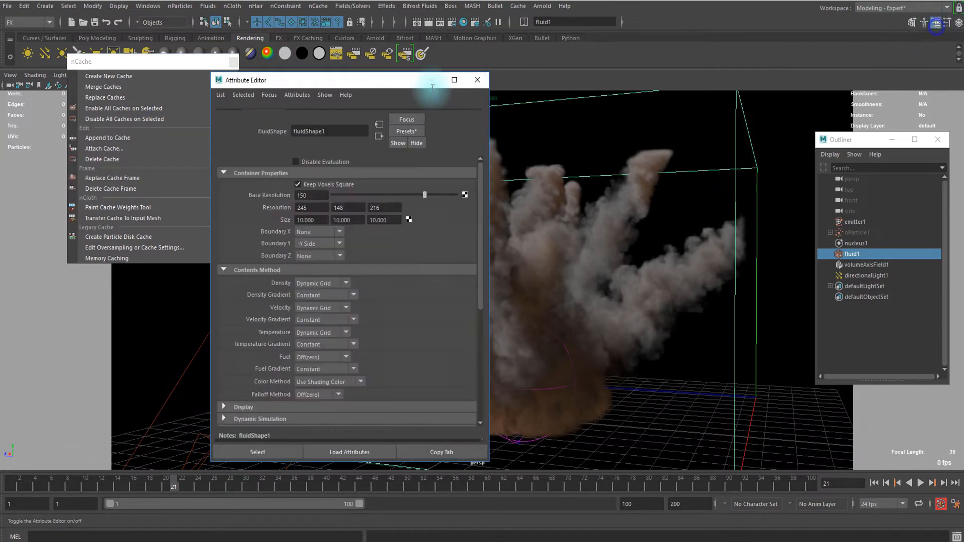
{"action": "left_click_drag", "start_coordinate": [332, 85], "coordinate": [785, 63]}
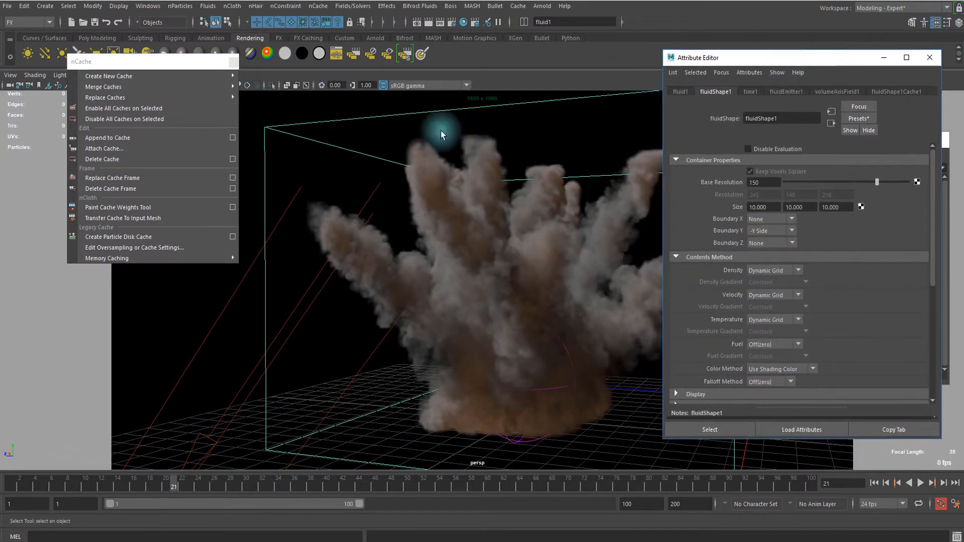
{"action": "double_click", "coordinate": [762, 181]}
{"action": "left_click", "coordinate": [762, 181]}
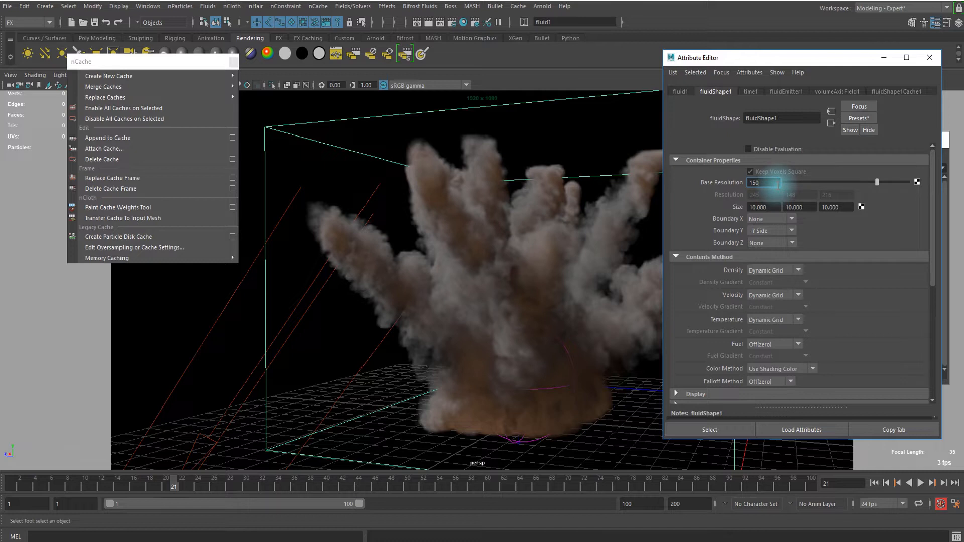
{"action": "left_click_drag", "start_coordinate": [772, 185], "coordinate": [663, 173]}
{"action": "left_click", "coordinate": [761, 181]}
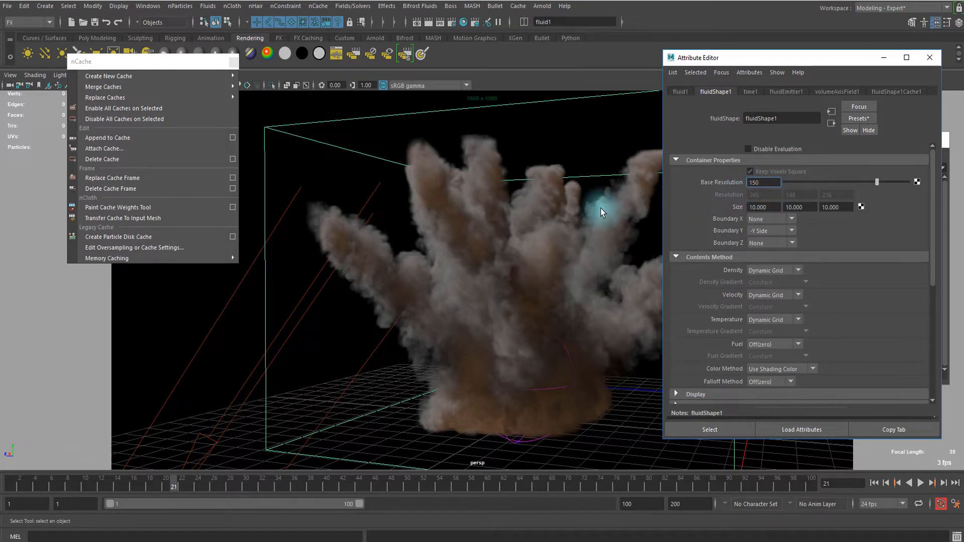
{"action": "scroll", "coordinate": [601, 207], "scroll_direction": "down", "scroll_amount": 1}
{"action": "scroll", "coordinate": [601, 208], "scroll_direction": "up", "scroll_amount": 1}
{"action": "scroll", "coordinate": [601, 208], "scroll_direction": "down", "scroll_amount": 1}
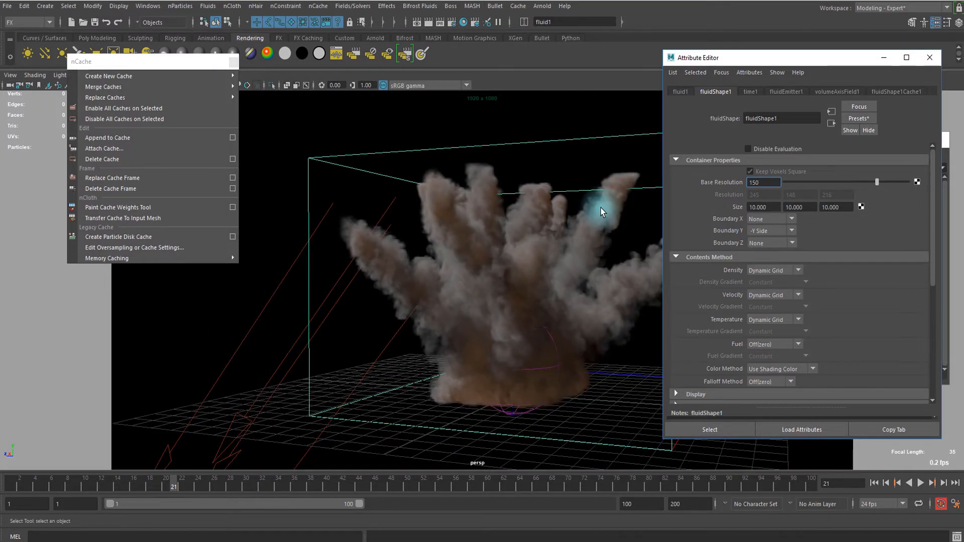
{"action": "scroll", "coordinate": [601, 206], "scroll_direction": "up", "scroll_amount": 1}
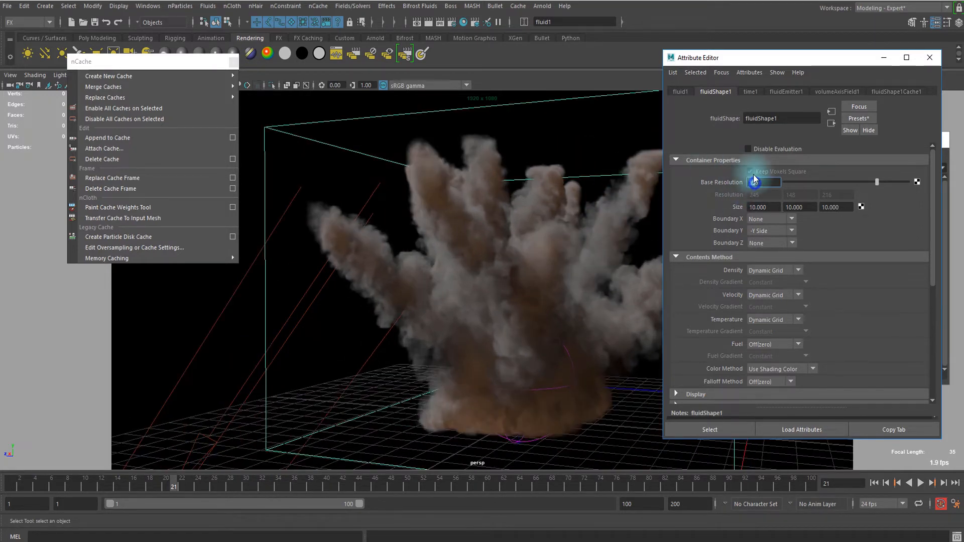
{"action": "left_click_drag", "start_coordinate": [752, 181], "coordinate": [746, 183]}
{"action": "left_click", "coordinate": [773, 185]}
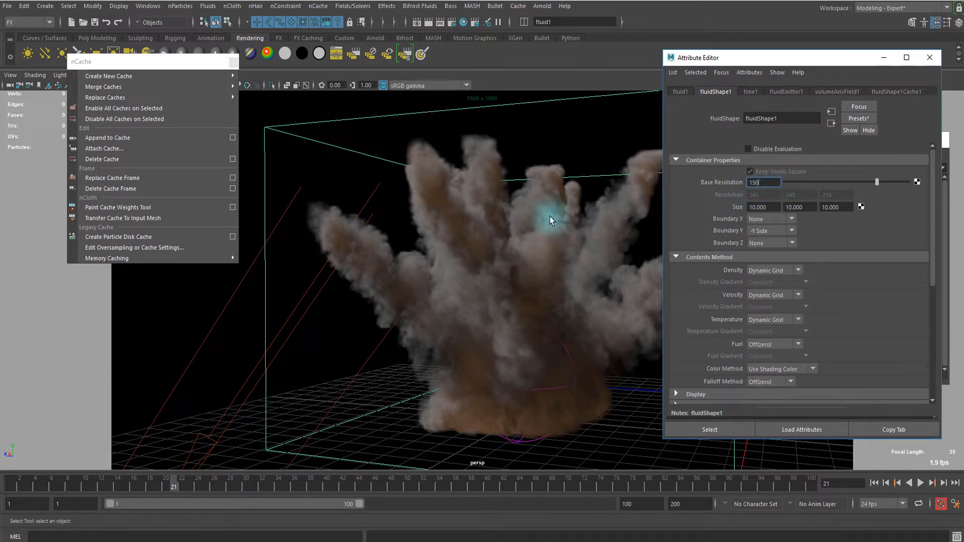
{"action": "scroll", "coordinate": [526, 167], "scroll_direction": "down", "scroll_amount": 1}
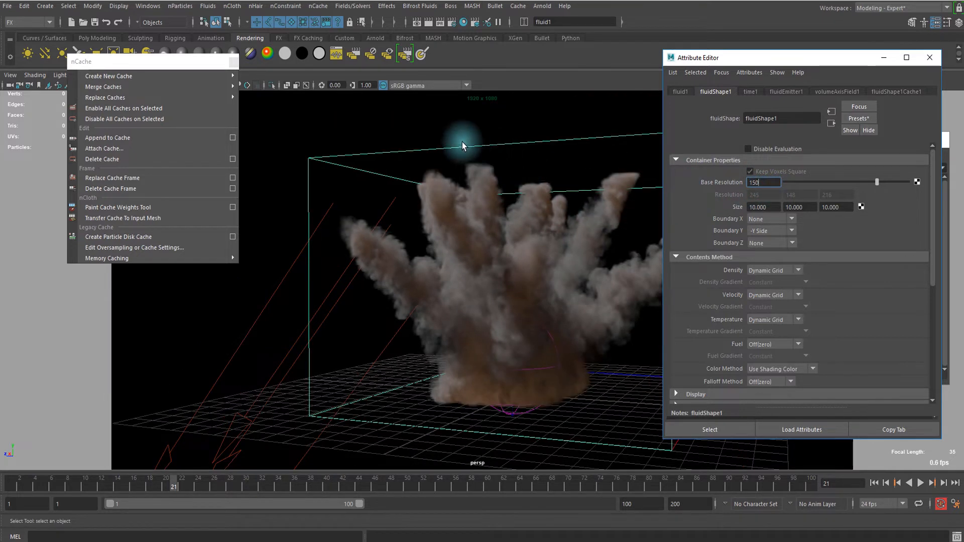
{"action": "left_click_drag", "start_coordinate": [766, 185], "coordinate": [735, 184]}
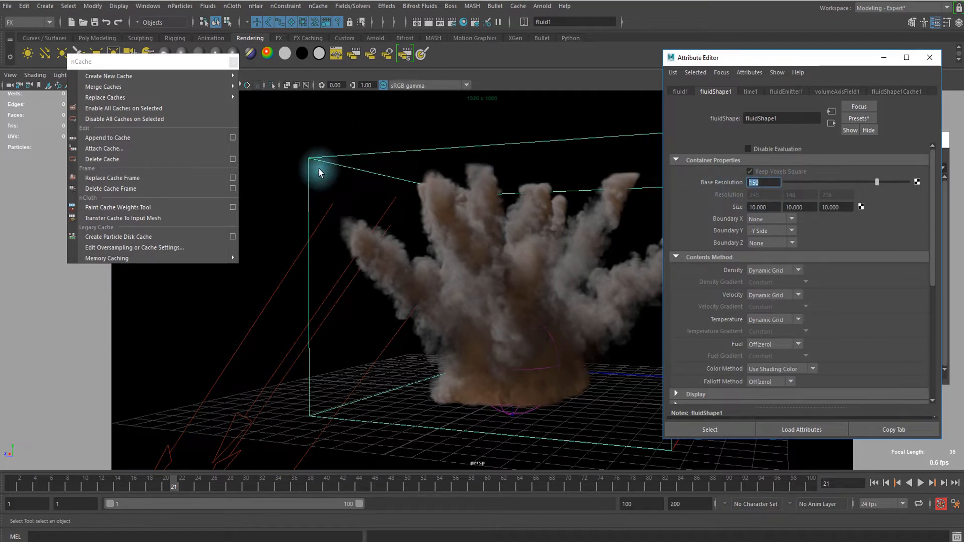
Open the options for creating a new Maya Fluid nCache and place the dialog clear of the explosion.
{"action": "mouse_move", "coordinate": [197, 93]}
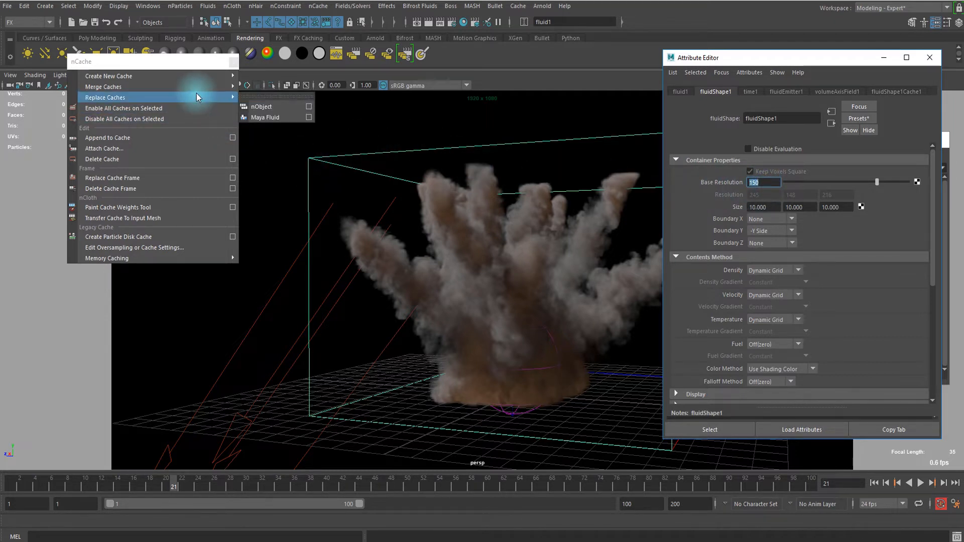
{"action": "mouse_move", "coordinate": [170, 80]}
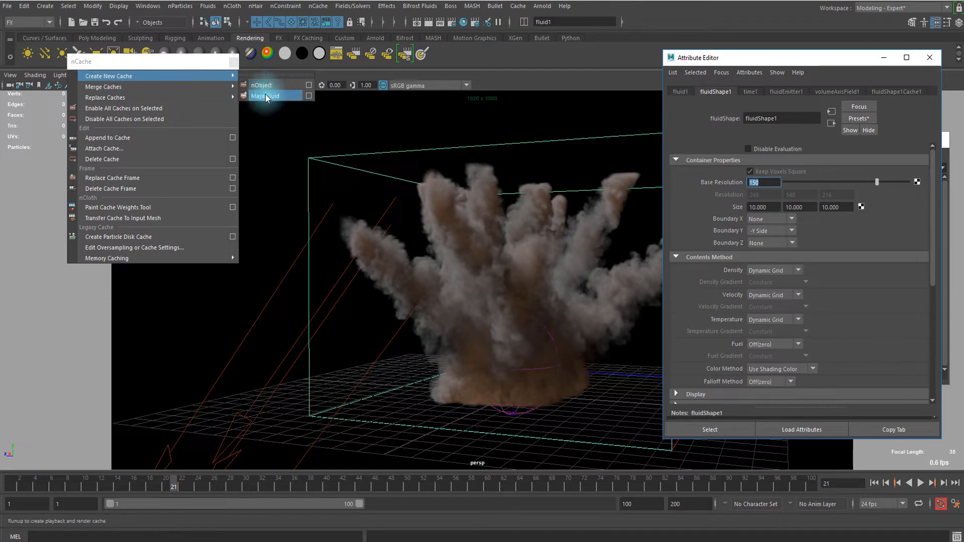
{"action": "left_click", "coordinate": [309, 96]}
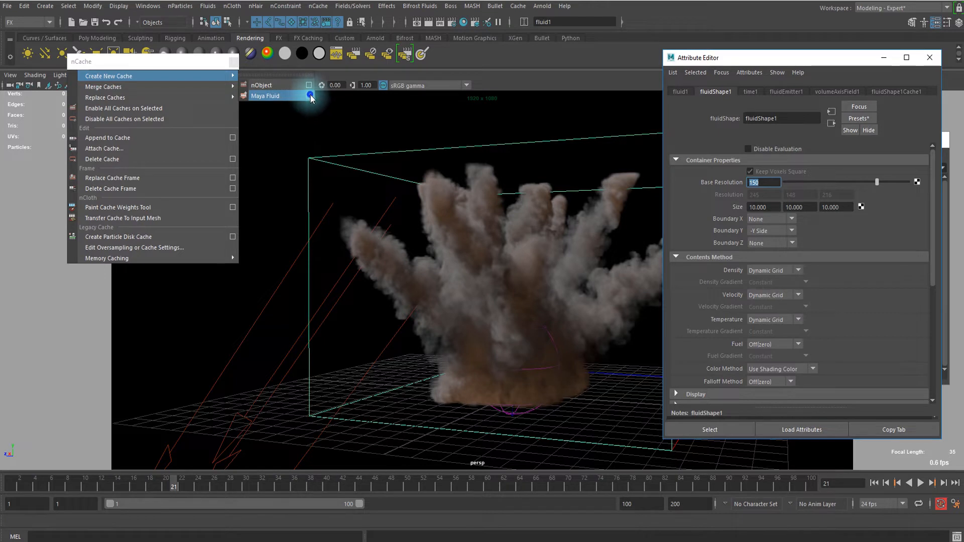
{"action": "left_click_drag", "start_coordinate": [300, 106], "coordinate": [223, 85]}
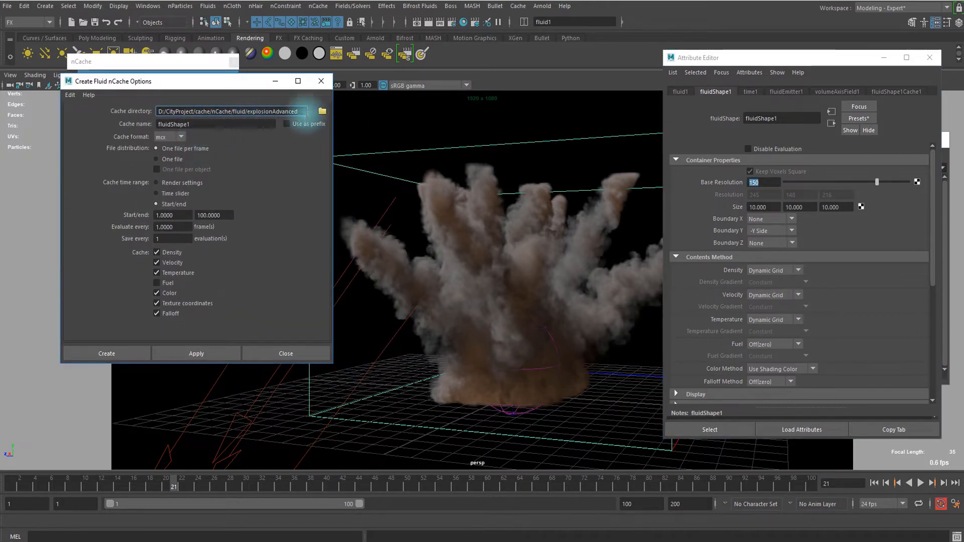
Examine the cache directory path and the folder browser for choosing where the fluid cache is stored.
{"action": "triple_click", "coordinate": [304, 112]}
{"action": "left_click", "coordinate": [301, 111]}
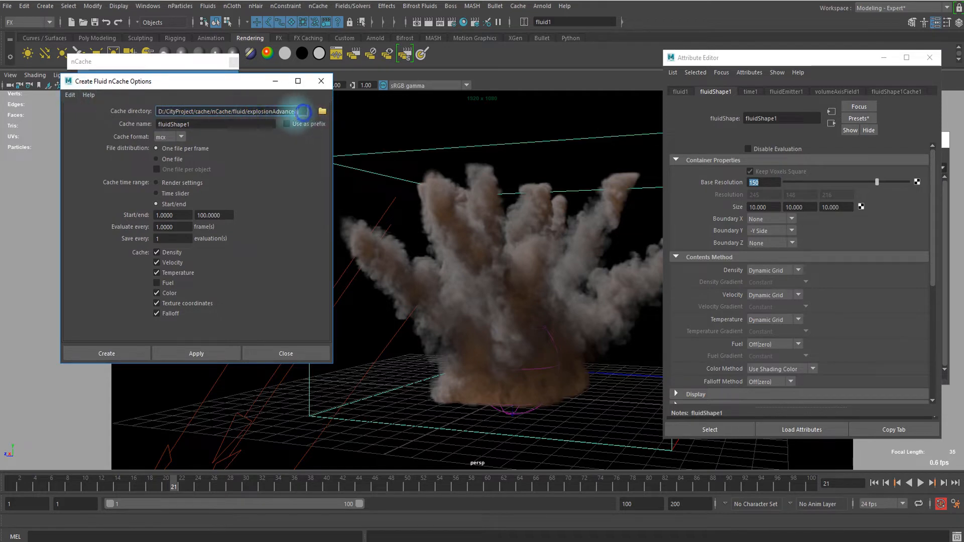
{"action": "left_click", "coordinate": [323, 111]}
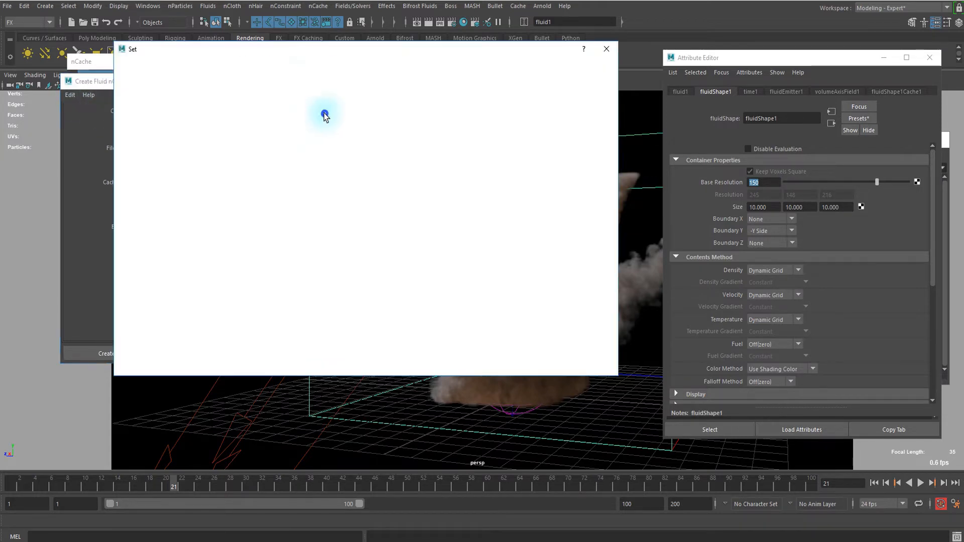
{"action": "left_click_drag", "start_coordinate": [260, 54], "coordinate": [353, 57]}
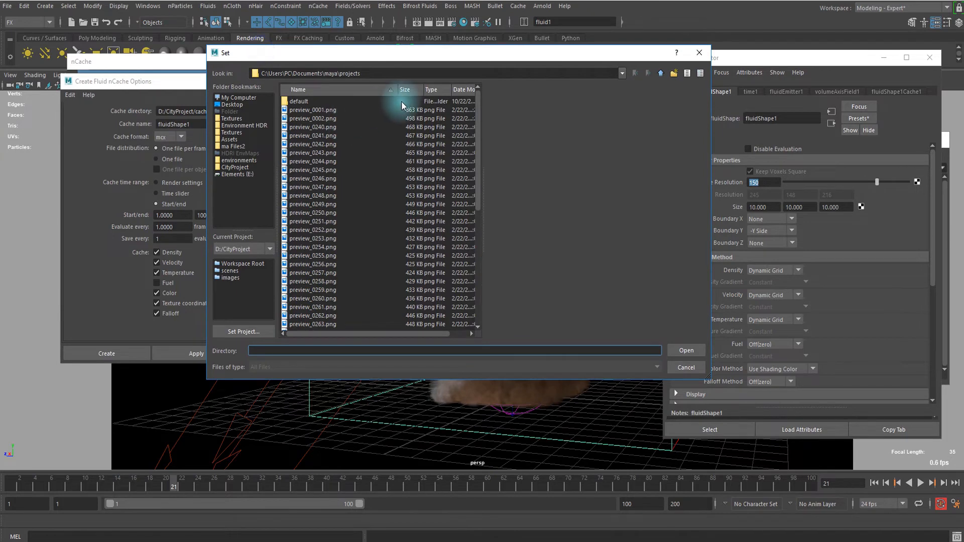
{"action": "left_click", "coordinate": [699, 52]}
{"action": "left_click", "coordinate": [269, 111]}
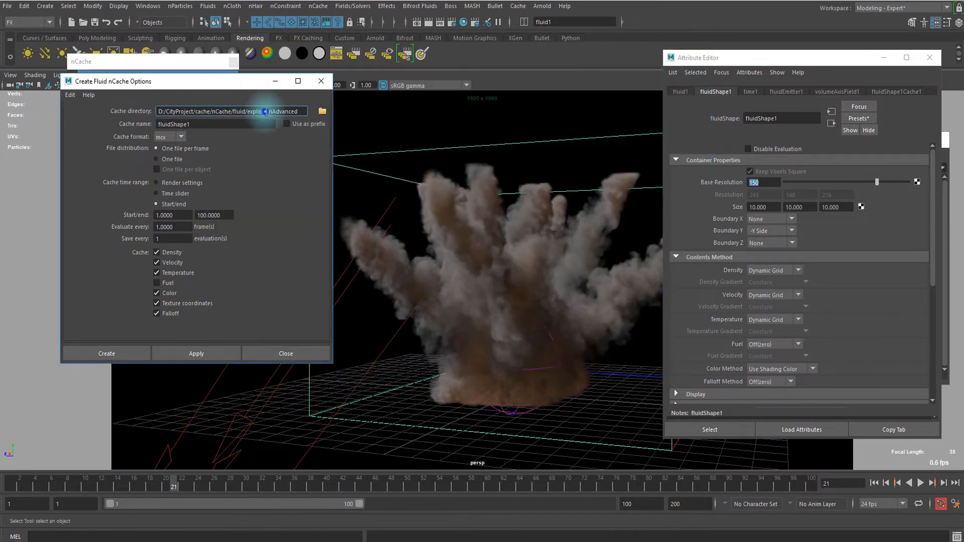
{"action": "left_click_drag", "start_coordinate": [272, 111], "coordinate": [265, 116]}
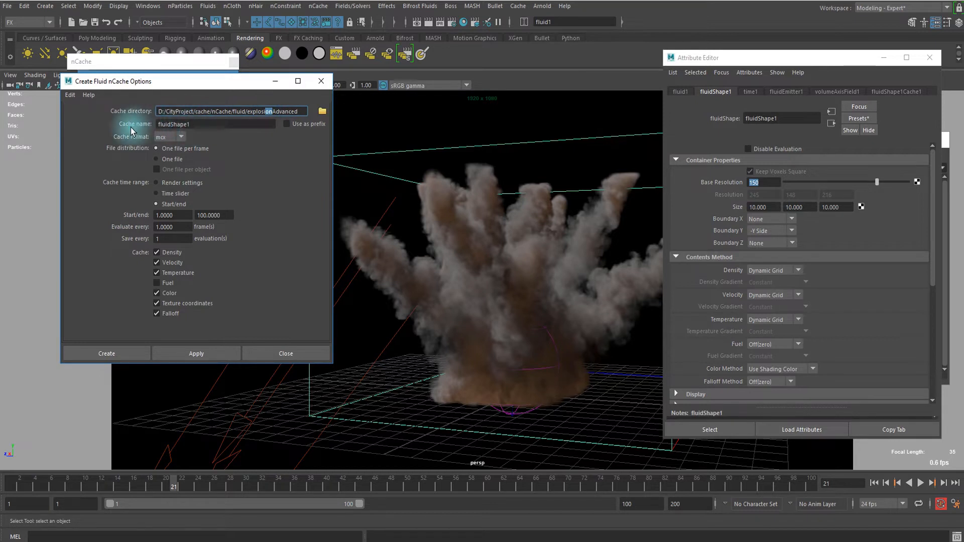
Examine the cache name and the available cache formats for the fluid nCache.
{"action": "left_click", "coordinate": [200, 125]}
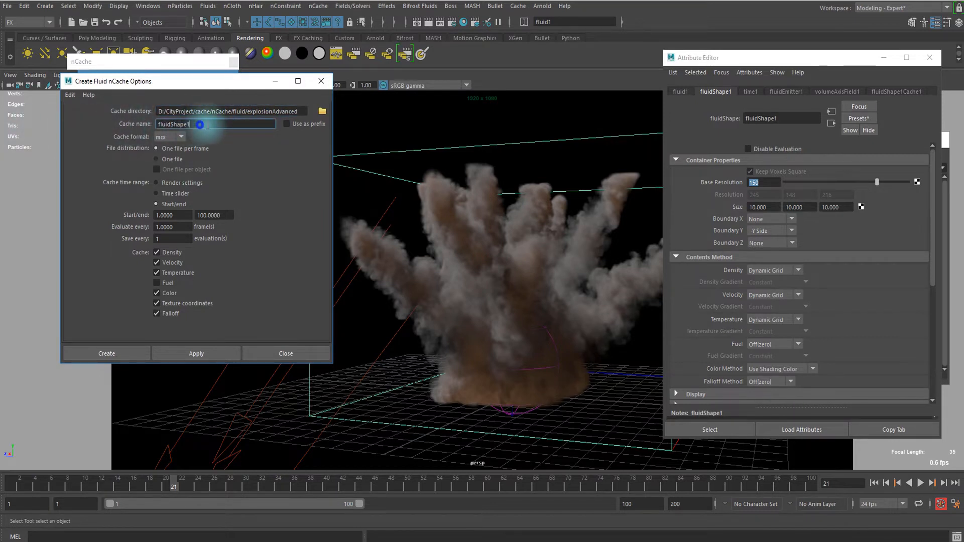
{"action": "left_click_drag", "start_coordinate": [201, 125], "coordinate": [84, 122]}
{"action": "left_click", "coordinate": [196, 127]}
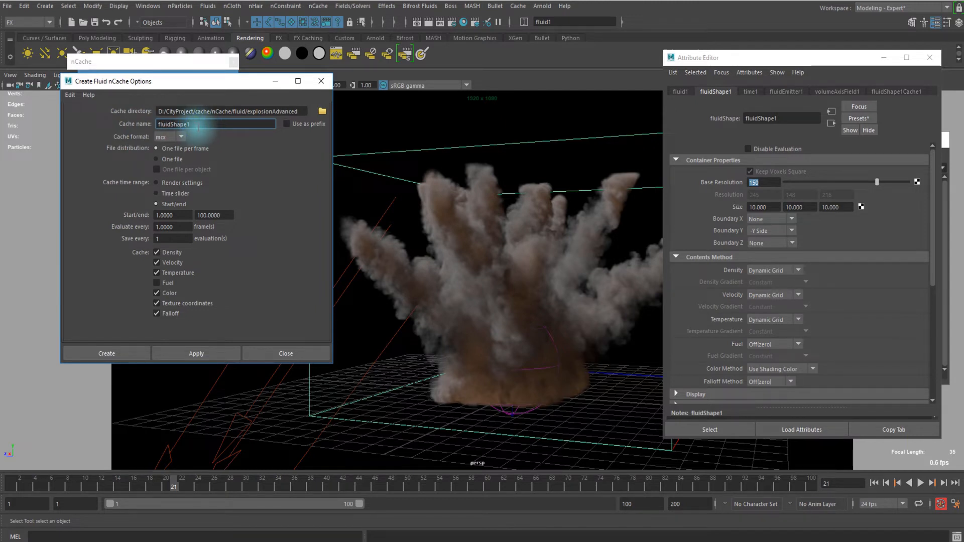
{"action": "left_click", "coordinate": [182, 137]}
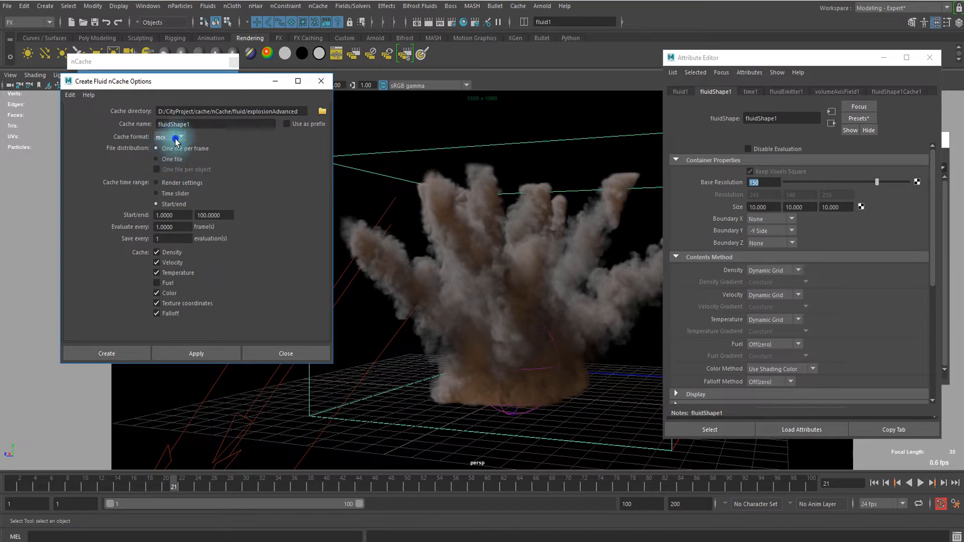
{"action": "left_click", "coordinate": [172, 149]}
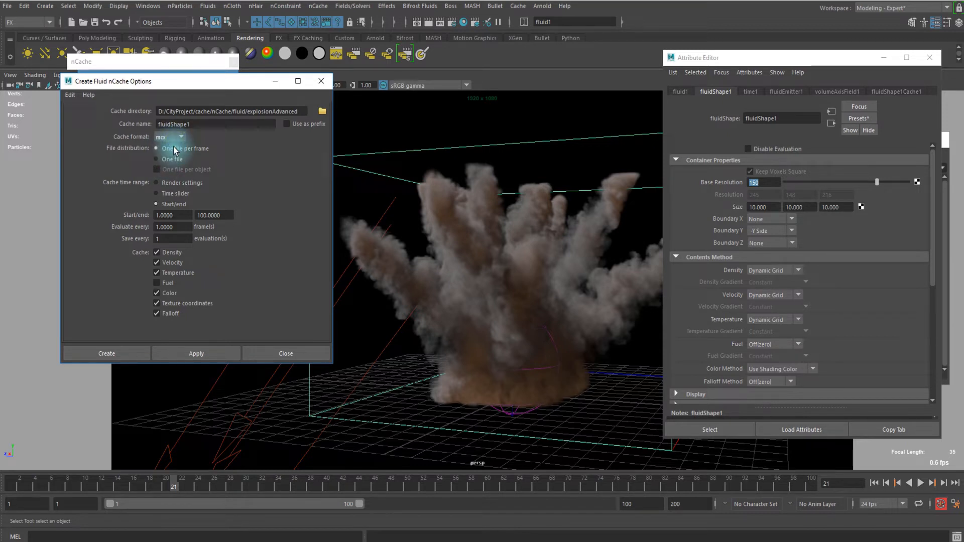
{"action": "left_click", "coordinate": [174, 136]}
{"action": "left_click", "coordinate": [173, 137]}
{"action": "left_click", "coordinate": [173, 136]}
{"action": "left_click", "coordinate": [173, 141]}
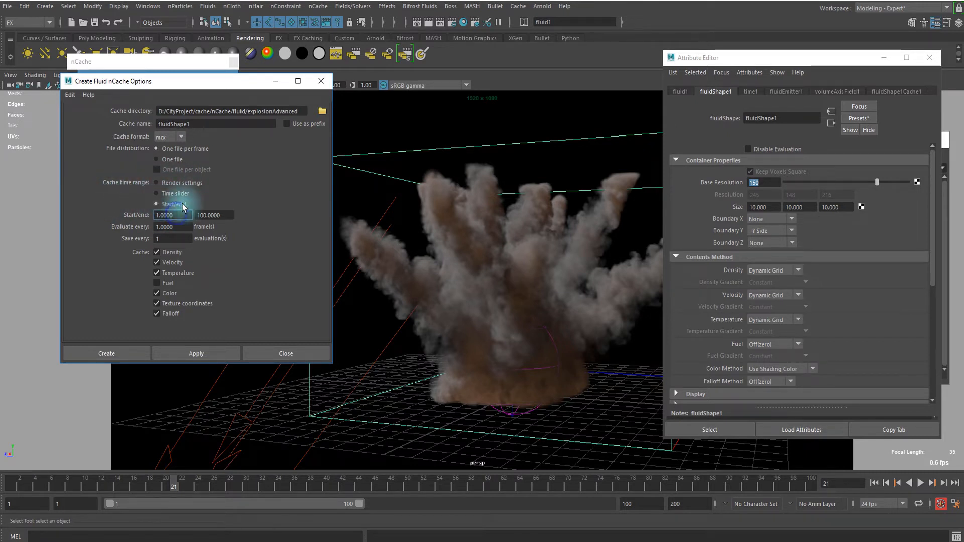
Review the fluid cache's start and end frames, evaluation interval and save interval.
{"action": "left_click", "coordinate": [215, 215]}
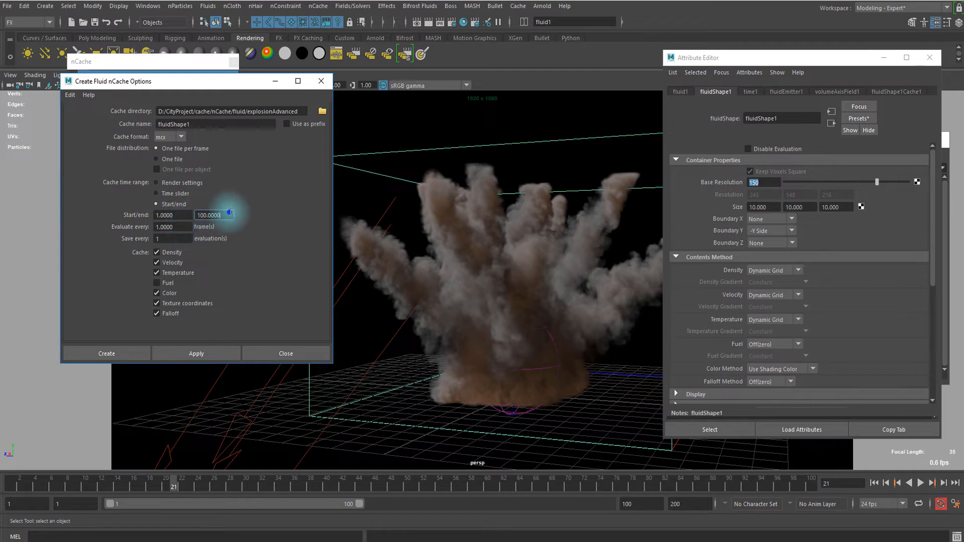
{"action": "left_click", "coordinate": [225, 215]}
{"action": "left_click_drag", "start_coordinate": [161, 227], "coordinate": [158, 227]}
{"action": "left_click", "coordinate": [183, 238]}
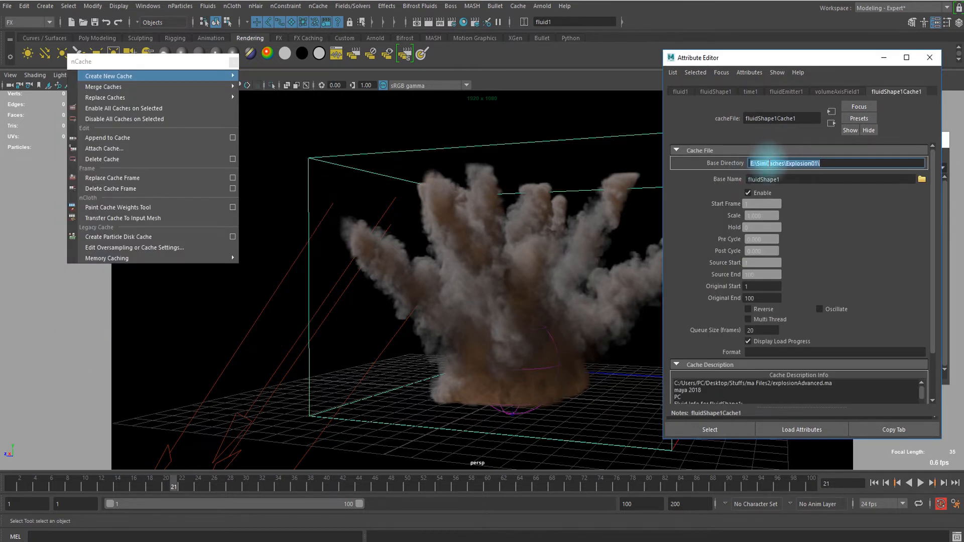
Inspect the base directory and base name of the cache file node attached to fluidShape1.
{"action": "triple_click", "coordinate": [777, 163]}
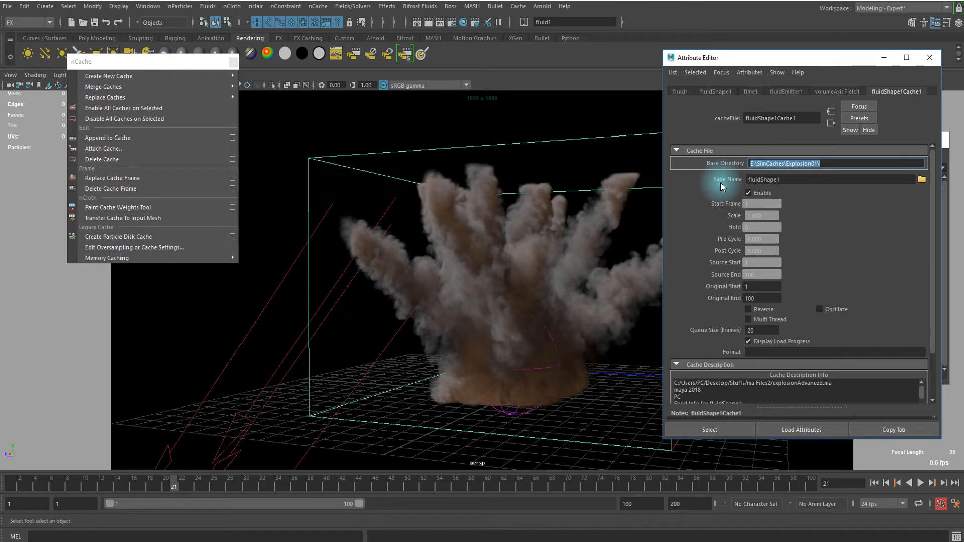
{"action": "left_click", "coordinate": [710, 91]}
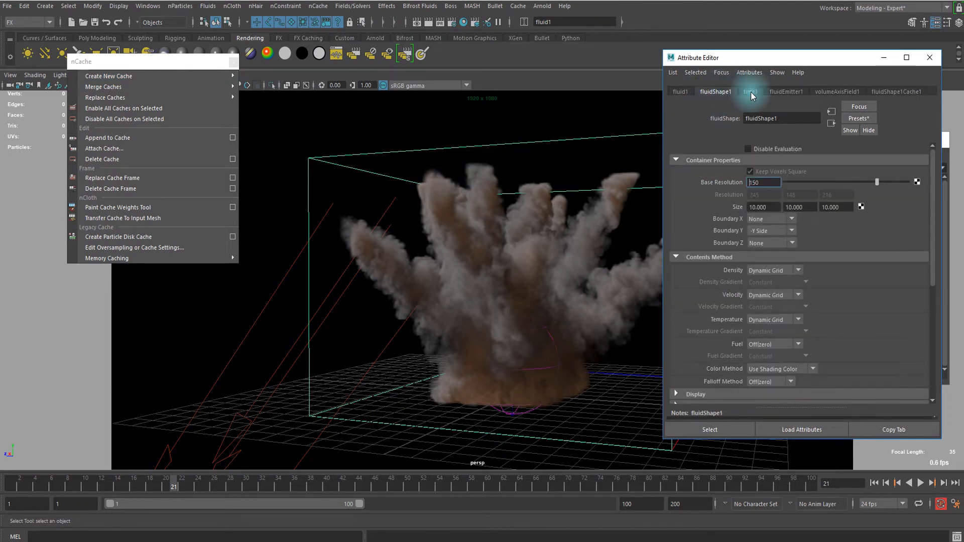
{"action": "left_click", "coordinate": [888, 92]}
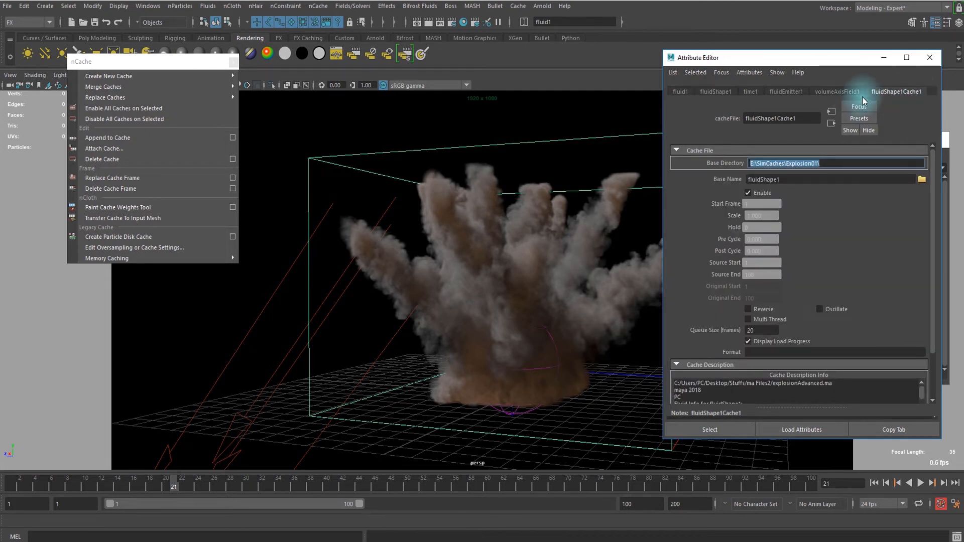
{"action": "left_click", "coordinate": [825, 178]}
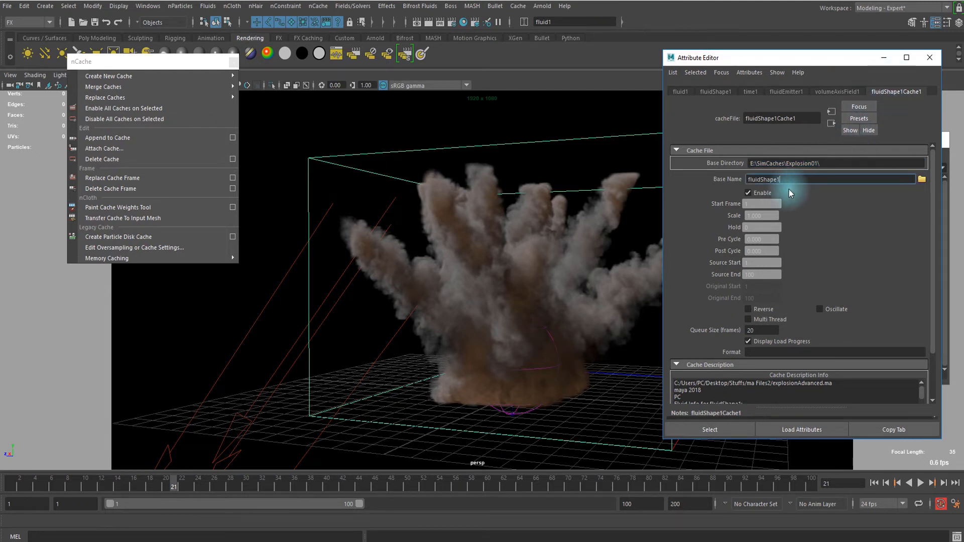
Open the Node Editor and graph the input and output connections of fluid1.
{"action": "left_click", "coordinate": [156, 6]}
{"action": "mouse_move", "coordinate": [157, 107]}
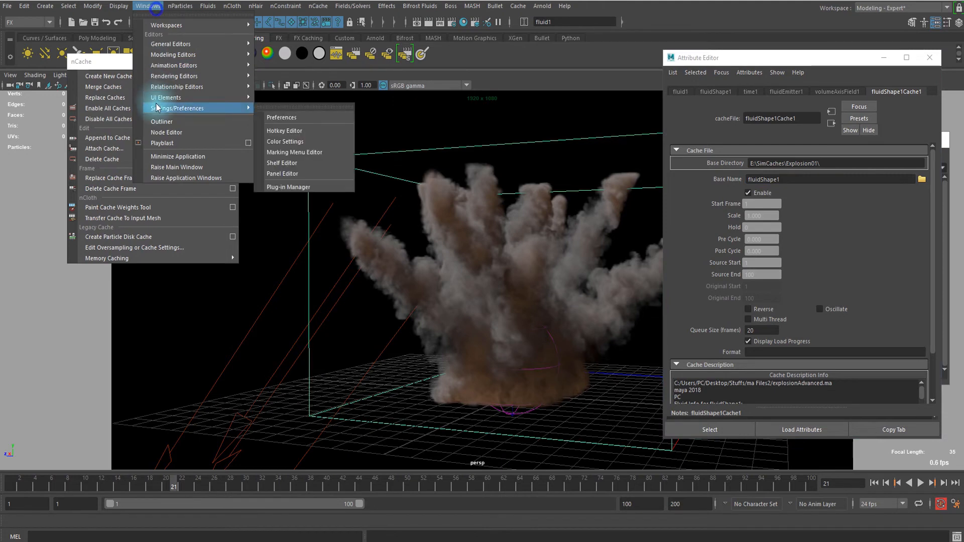
{"action": "left_click", "coordinate": [185, 43]}
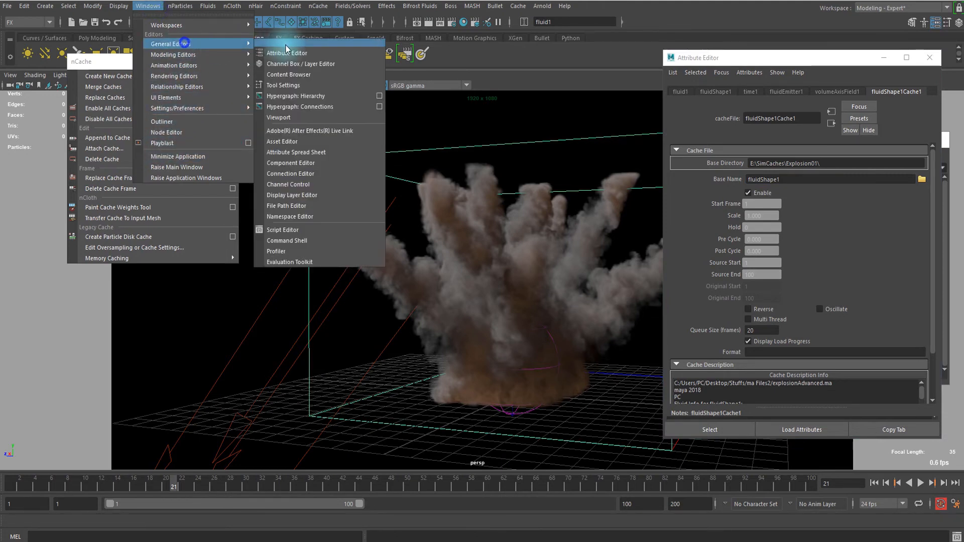
{"action": "left_click", "coordinate": [167, 132]}
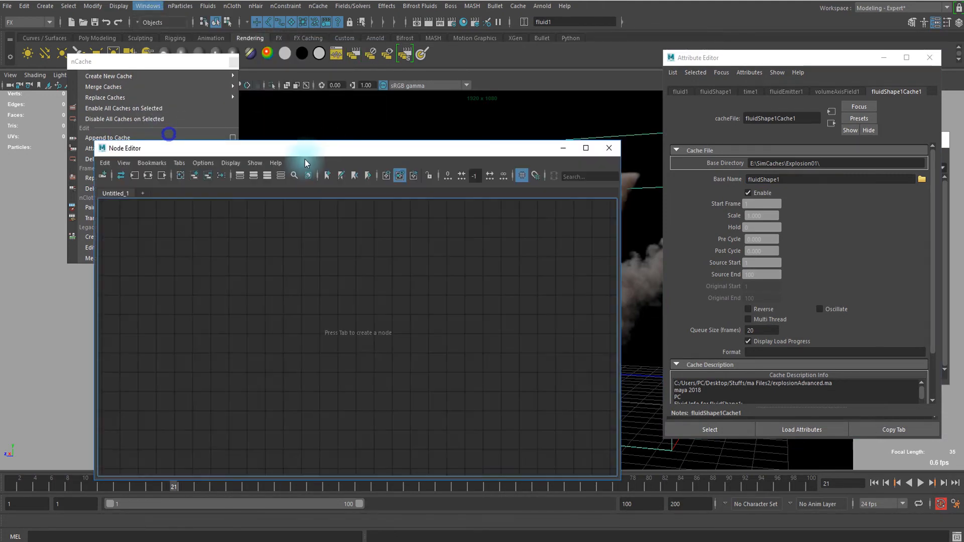
{"action": "left_click_drag", "start_coordinate": [294, 152], "coordinate": [266, 87]}
{"action": "left_click", "coordinate": [119, 111]}
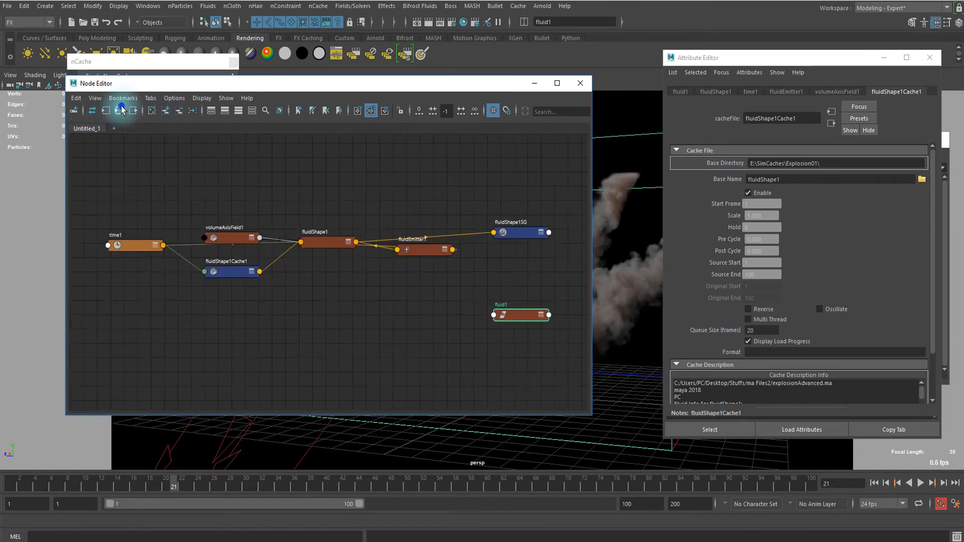
Select the fluidShape1Cache1 node, examine its connection to fluidShape1, and close the Node Editor.
{"action": "scroll", "coordinate": [275, 276], "scroll_direction": "up", "scroll_amount": 3}
{"action": "left_click", "coordinate": [222, 273]}
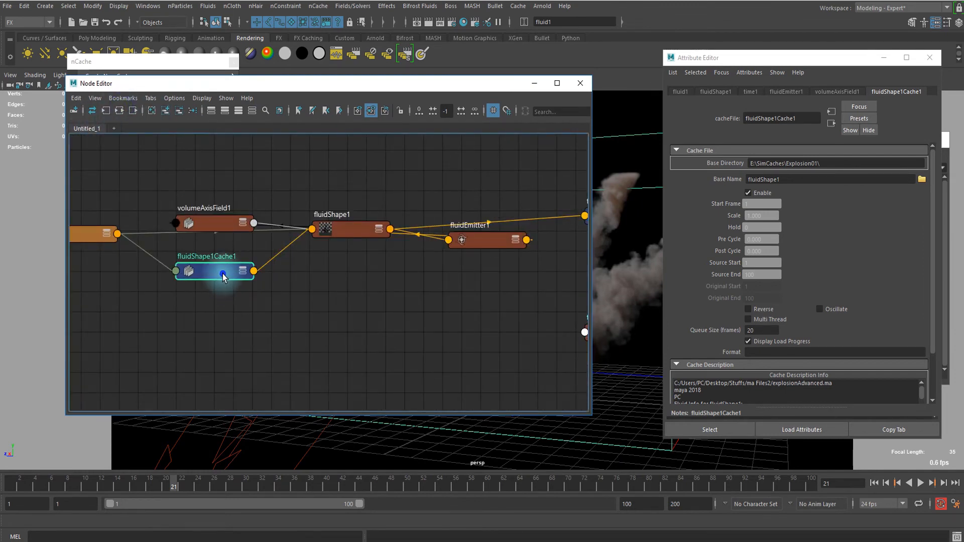
{"action": "left_click", "coordinate": [319, 230]}
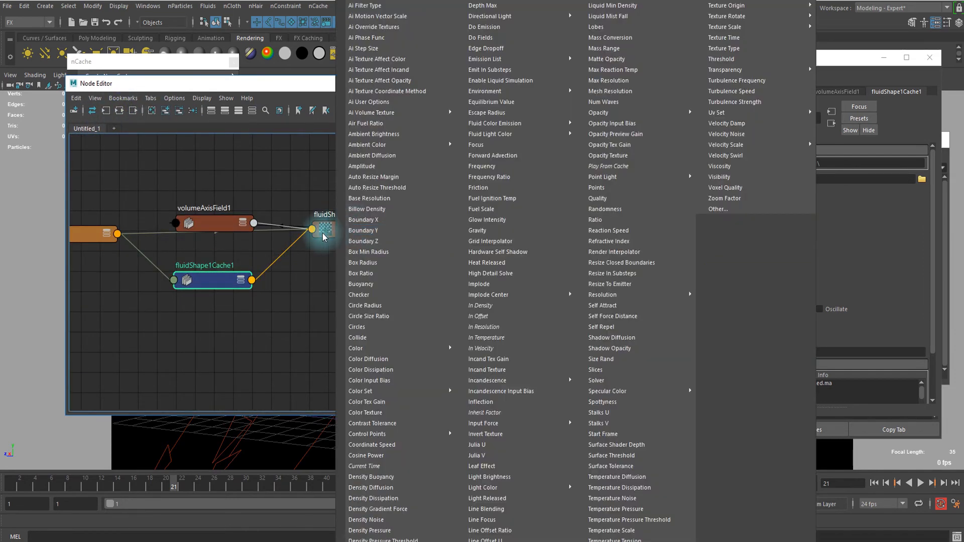
{"action": "left_click", "coordinate": [308, 268]}
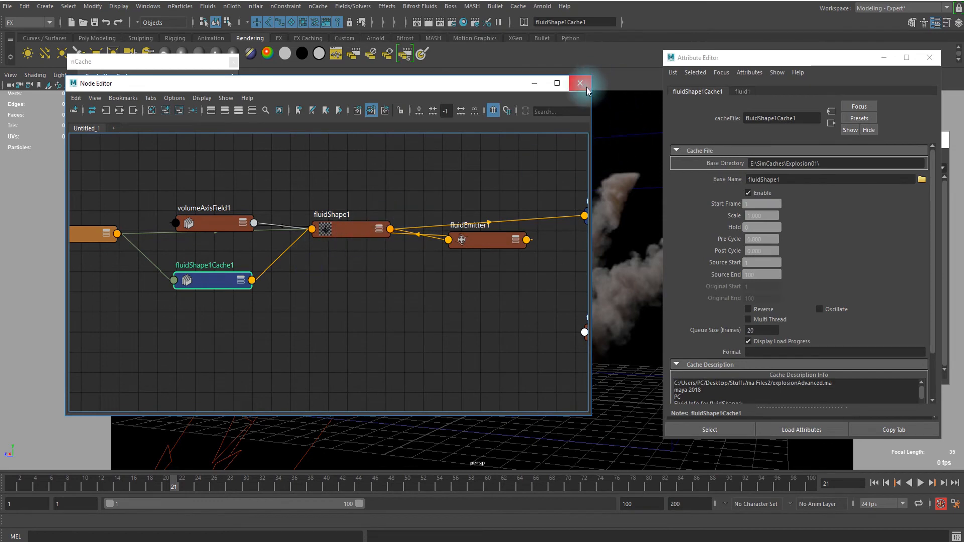
{"action": "left_click", "coordinate": [582, 85]}
Scrub the cached explosion to frames 48 and 28, and inspect the smoke from different angles.
{"action": "middle_click_drag", "start_coordinate": [512, 302], "coordinate": [420, 313], "text": "alt"}
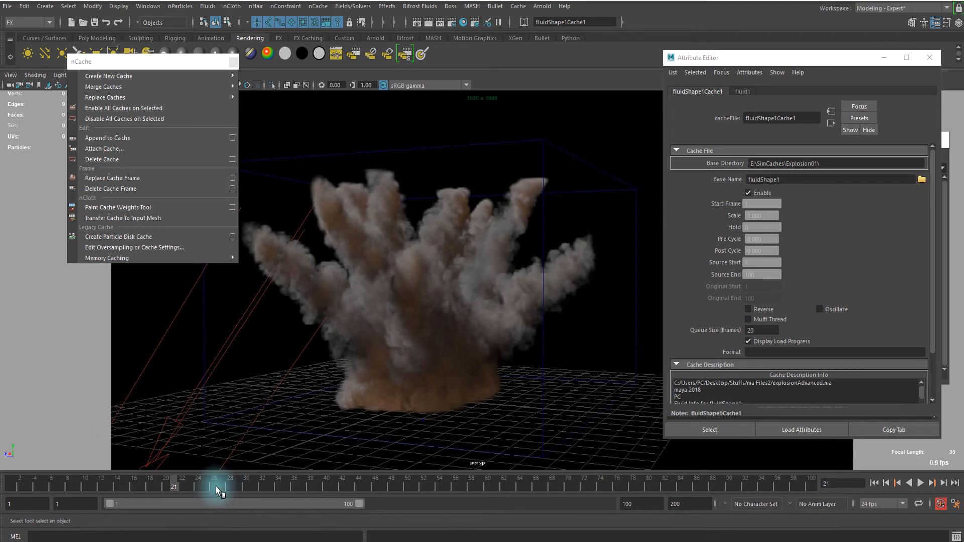
{"action": "left_click", "coordinate": [208, 484]}
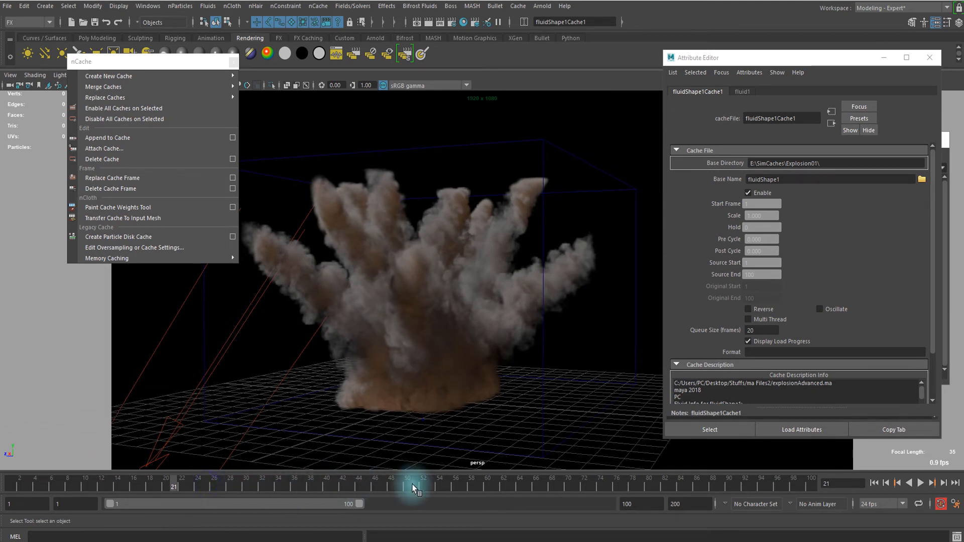
{"action": "left_click", "coordinate": [388, 482]}
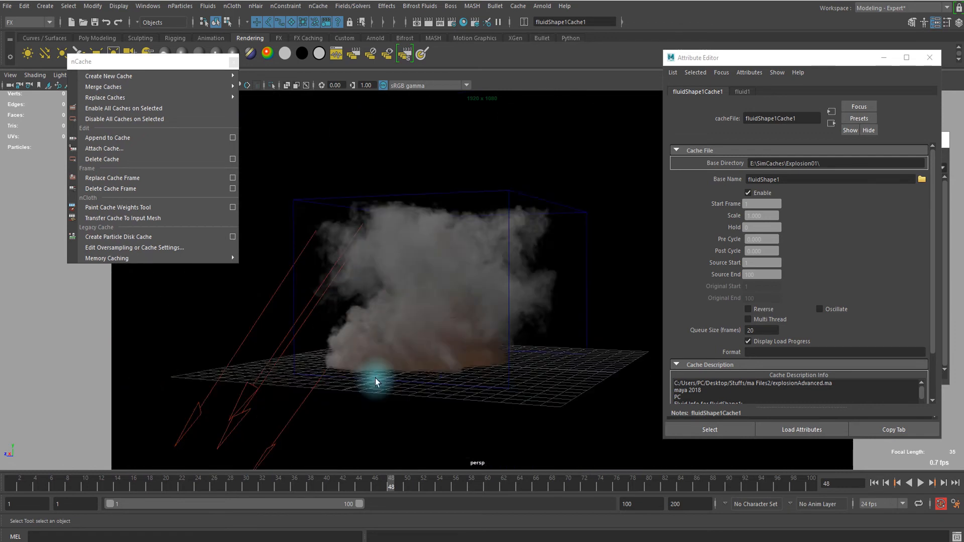
{"action": "scroll", "coordinate": [406, 378], "scroll_direction": "up", "scroll_amount": 2}
{"action": "left_click", "coordinate": [66, 482]}
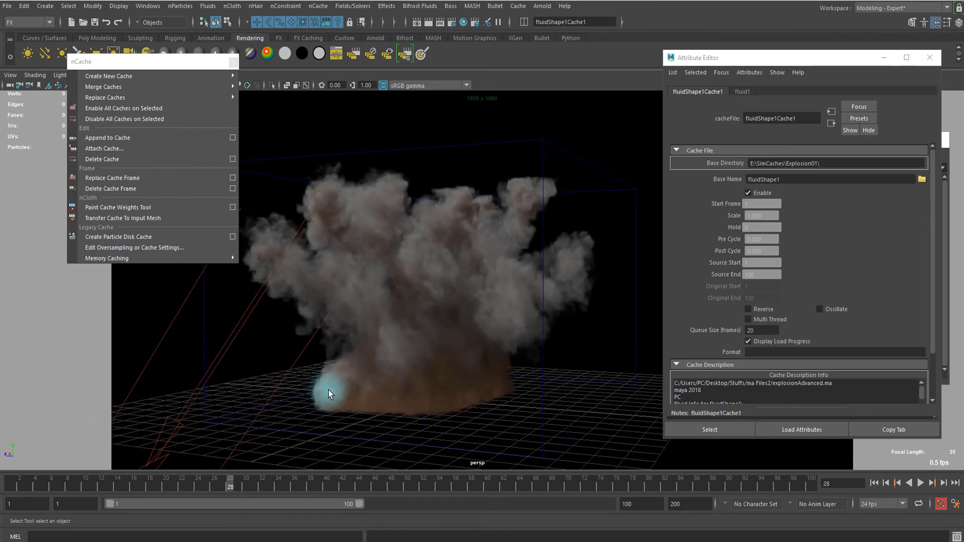
{"action": "left_click_drag", "start_coordinate": [399, 357], "coordinate": [366, 377], "text": "alt"}
{"action": "left_click_drag", "start_coordinate": [495, 338], "coordinate": [523, 291], "text": "alt"}
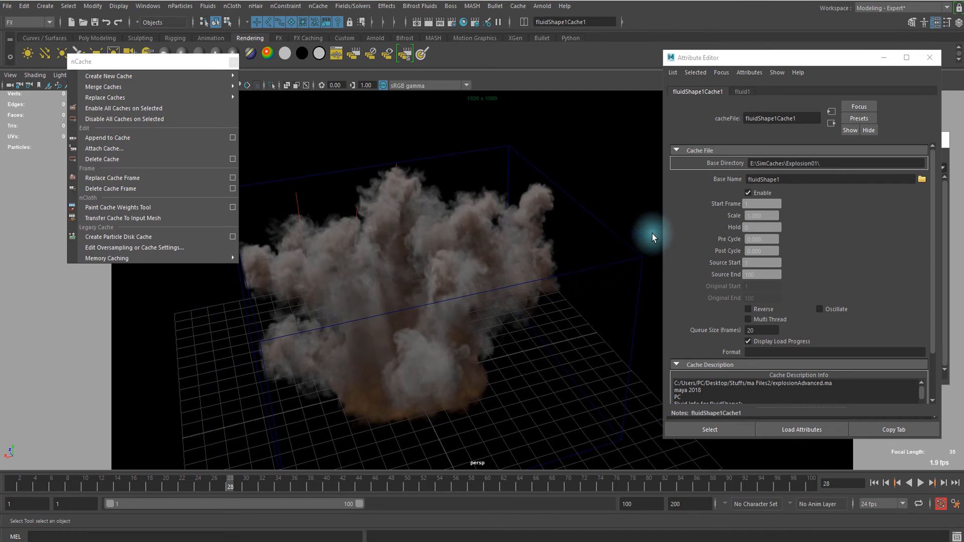
Check the cache node's base name and base directory, and view its assignable cache files without choosing one.
{"action": "left_click", "coordinate": [810, 179]}
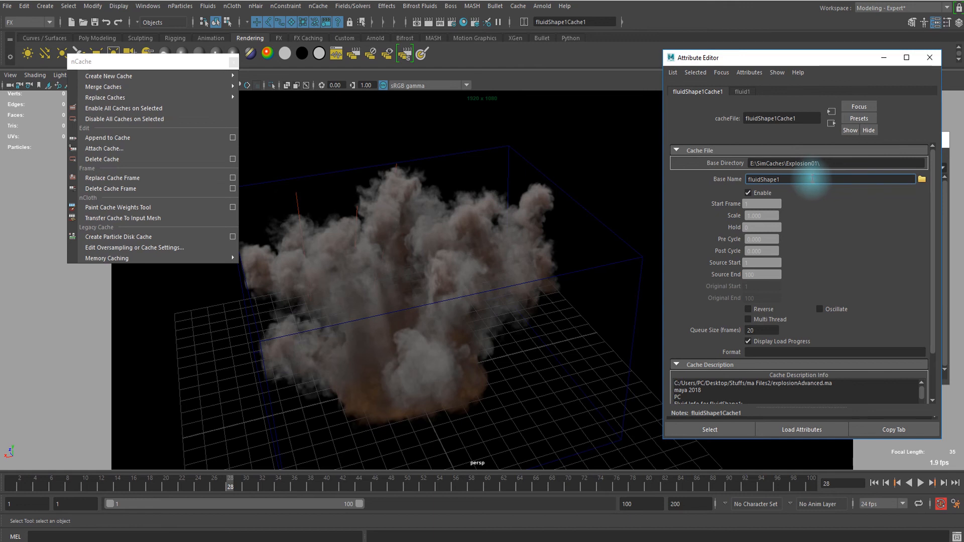
{"action": "double_click", "coordinate": [801, 179]}
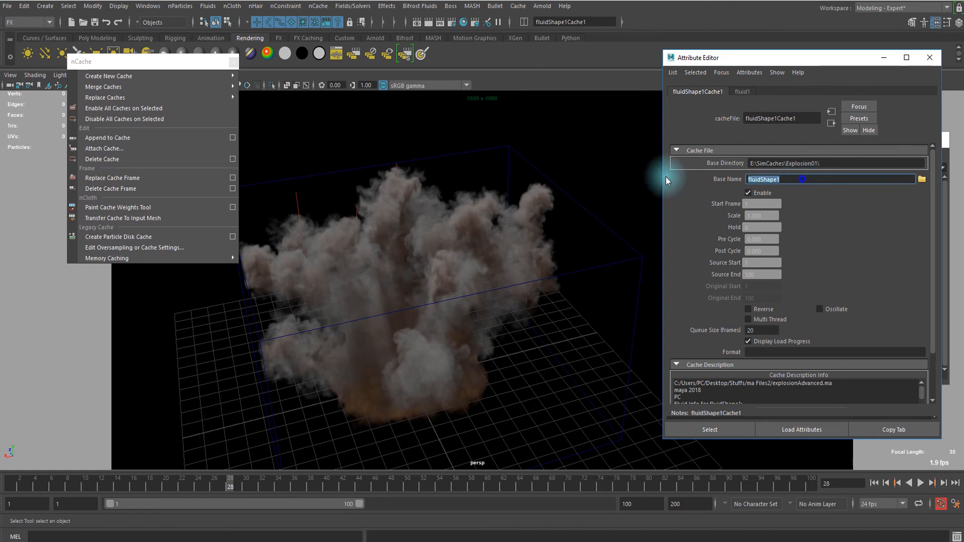
{"action": "left_click", "coordinate": [799, 183]}
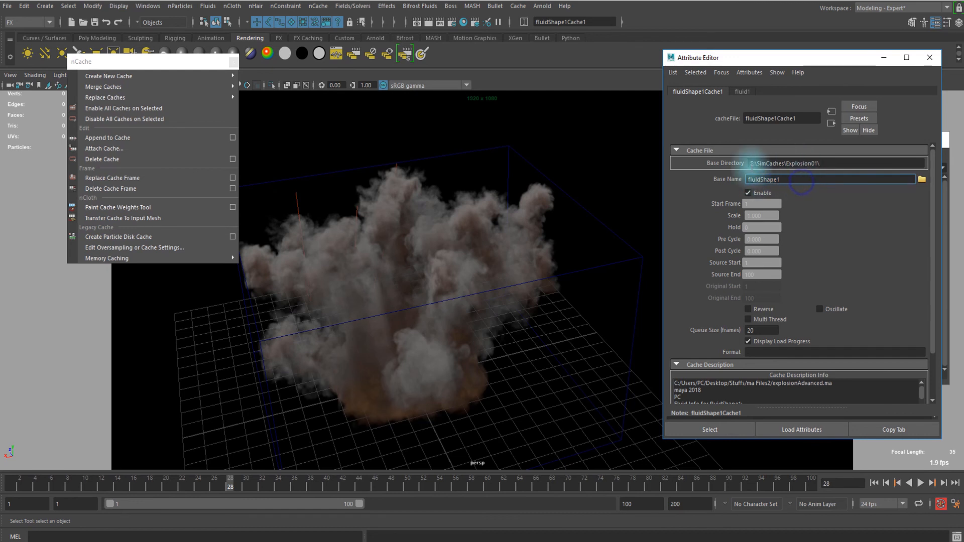
{"action": "left_click", "coordinate": [835, 158]}
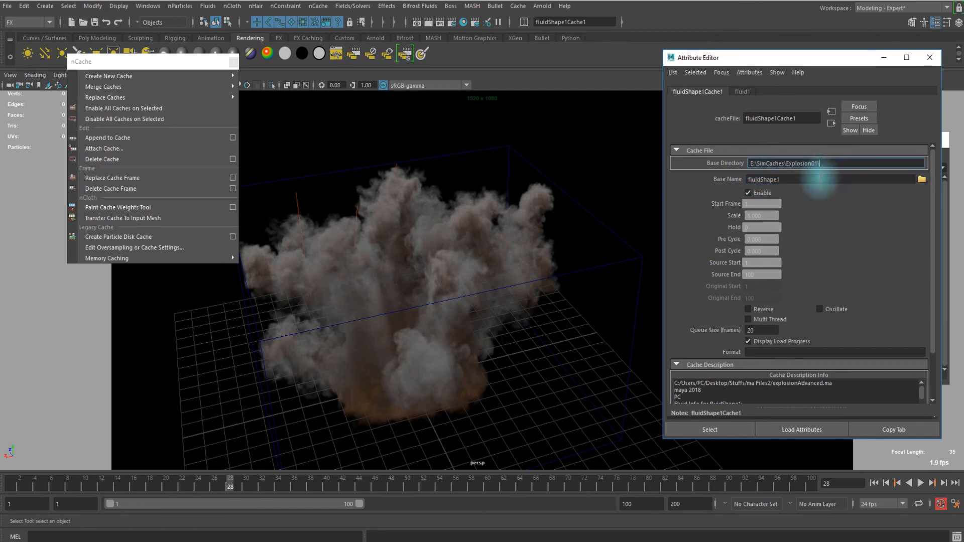
{"action": "left_click", "coordinate": [925, 179]}
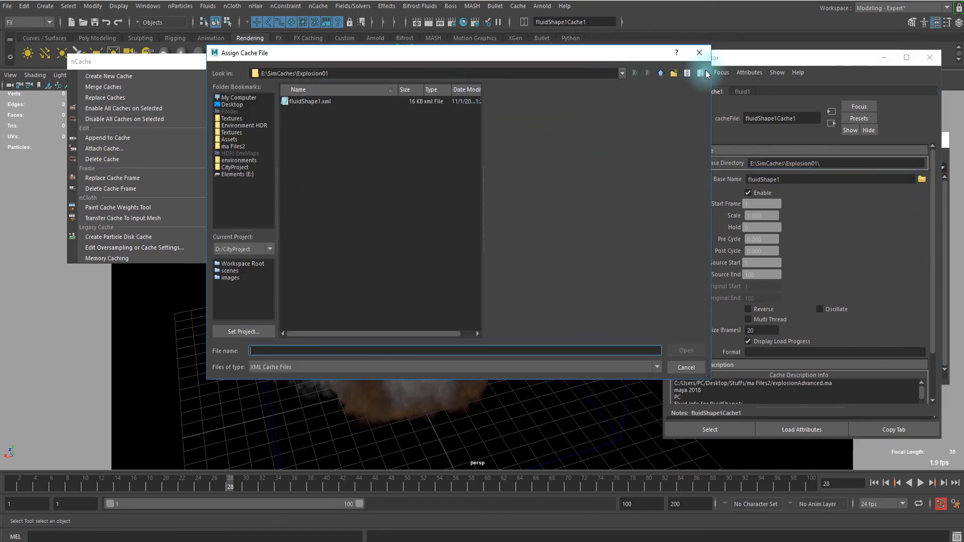
{"action": "left_click", "coordinate": [700, 53]}
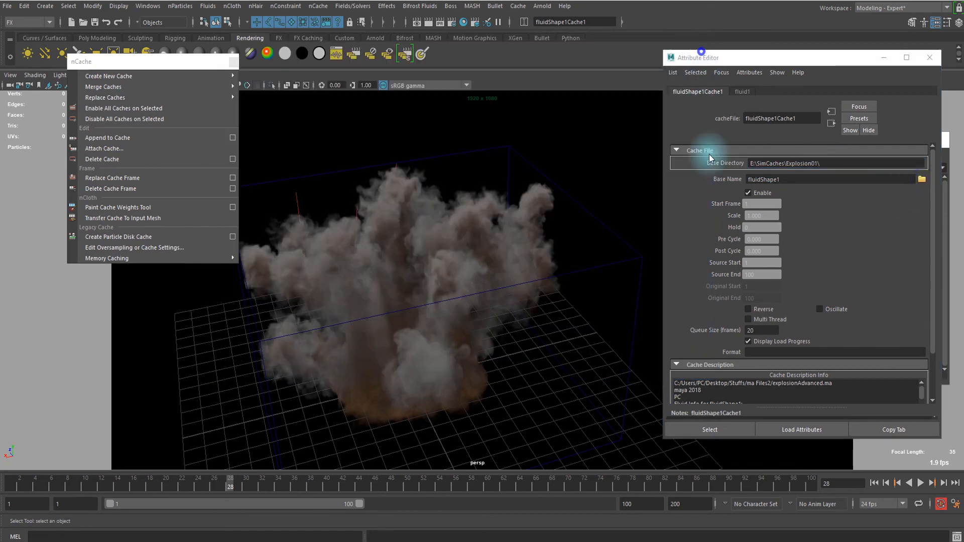
Review the cache node's frame settings and description, and view the cached scene at frame 1.
{"action": "scroll", "coordinate": [774, 224], "scroll_direction": "down", "scroll_amount": 1}
{"action": "scroll", "coordinate": [774, 224], "scroll_direction": "down", "scroll_amount": 1}
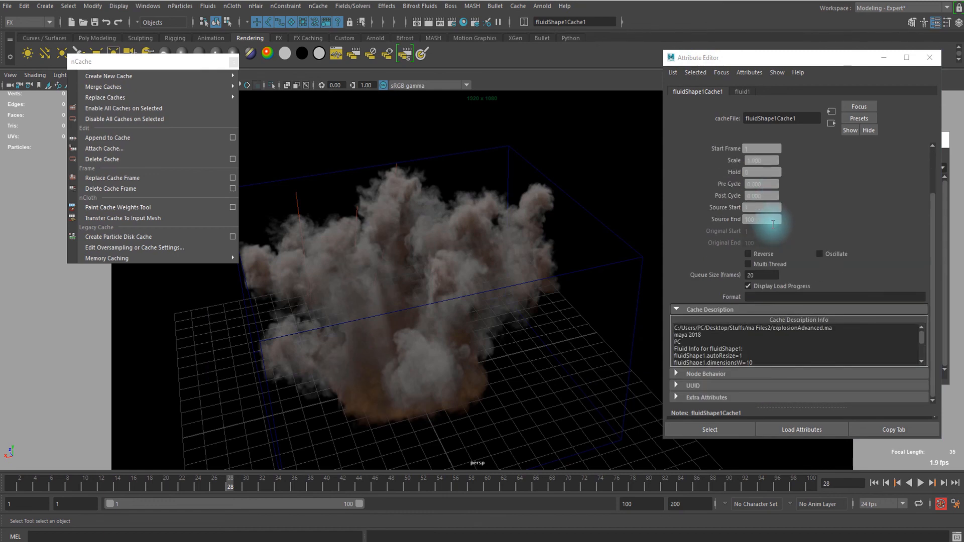
{"action": "scroll", "coordinate": [772, 229], "scroll_direction": "up", "scroll_amount": 3}
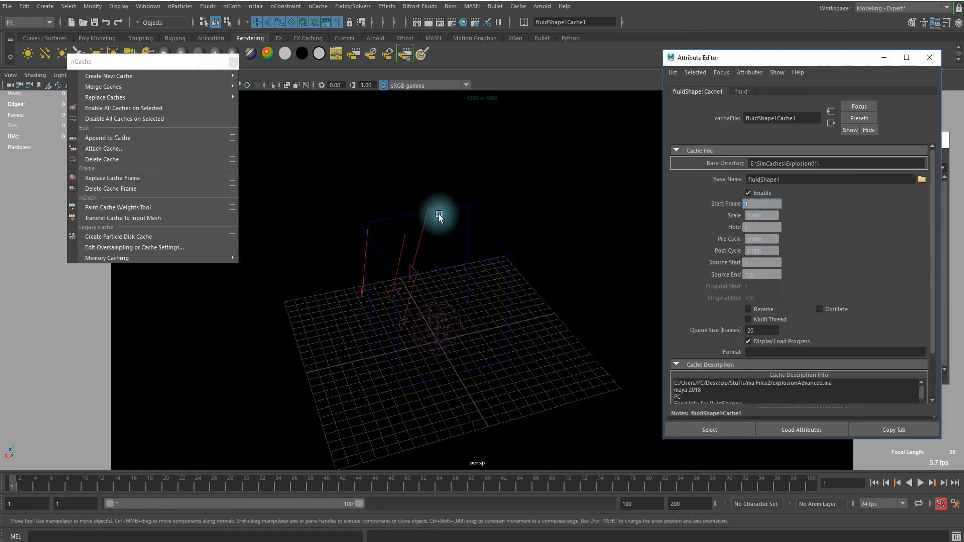
{"action": "scroll", "coordinate": [450, 199], "scroll_direction": "up", "scroll_amount": 3}
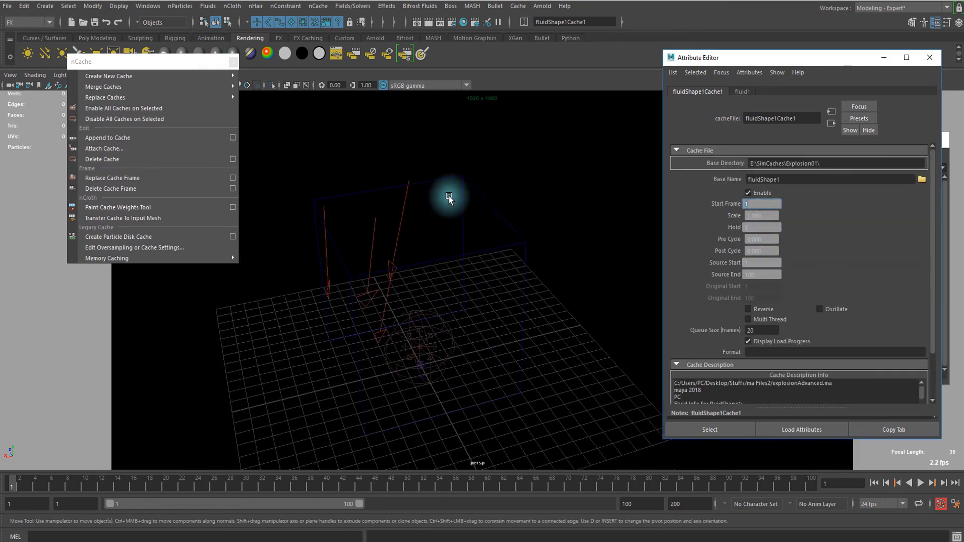
{"action": "scroll", "coordinate": [460, 190], "scroll_direction": "down", "scroll_amount": 4}
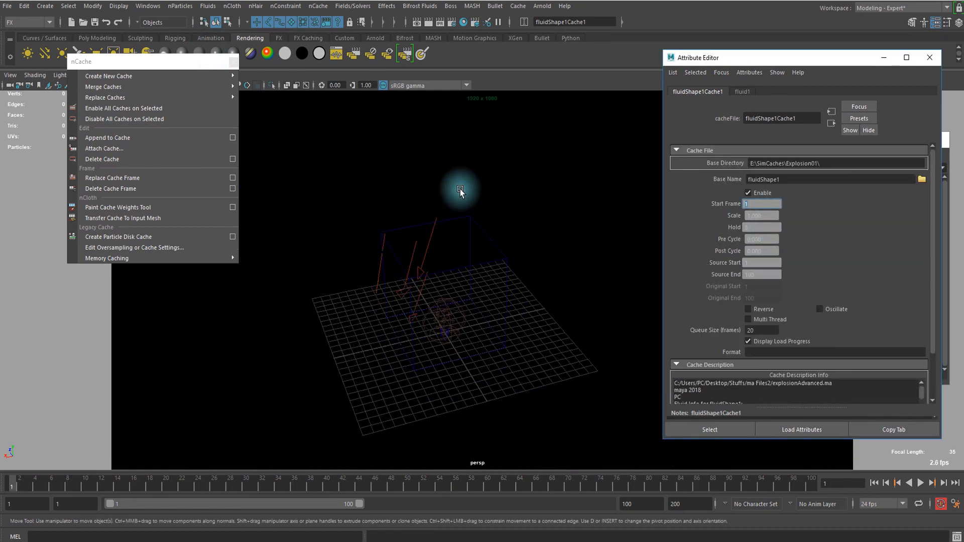